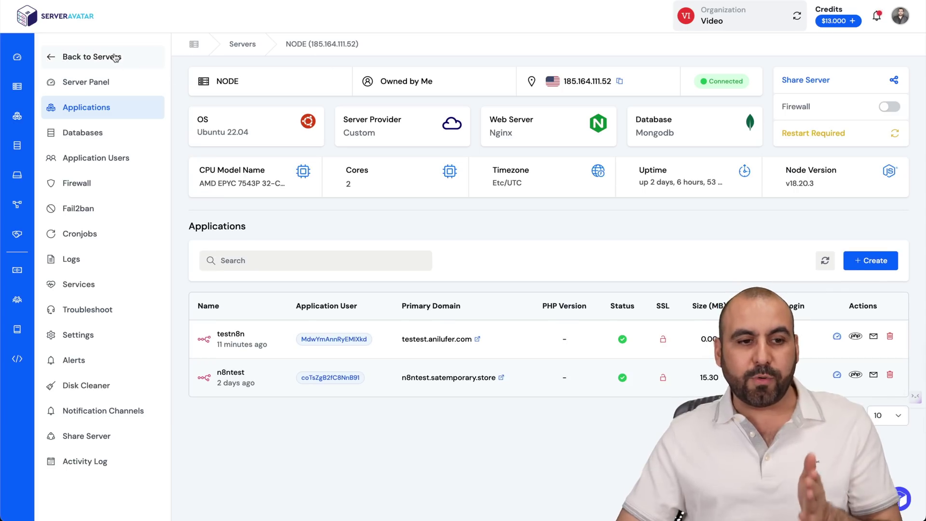
# - Scroll n8n's pricing page past the plan cards to the free Community Edition heading
pyautogui.click(114, 58)
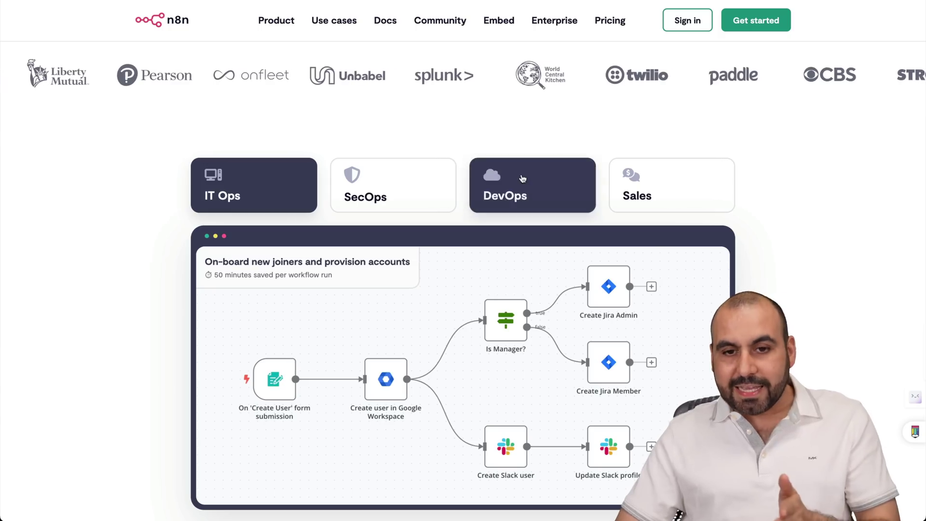
pyautogui.click(610, 20)
pyautogui.scroll(-2, 516, 210)
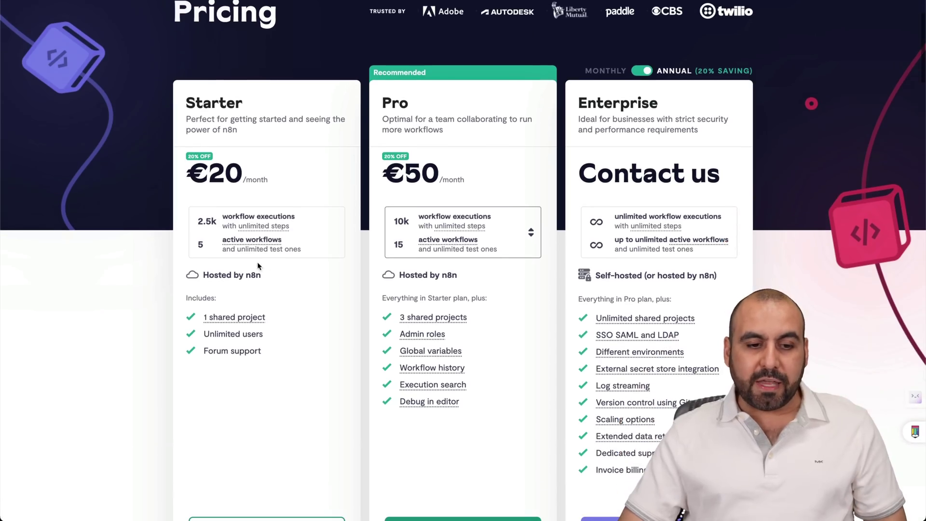
pyautogui.click(296, 274)
pyautogui.scroll(-6, 297, 274)
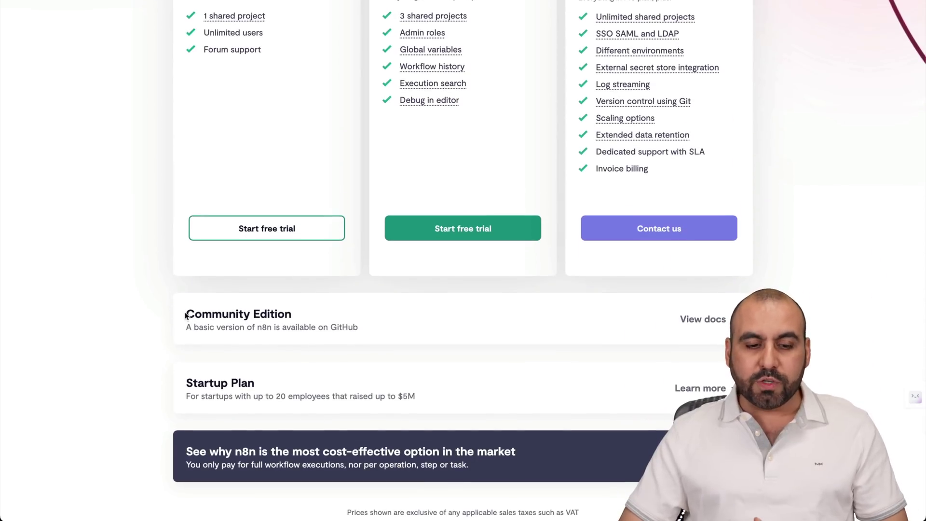
pyautogui.moveTo(186, 315); pyautogui.dragTo(296, 315)
pyautogui.click(297, 315)
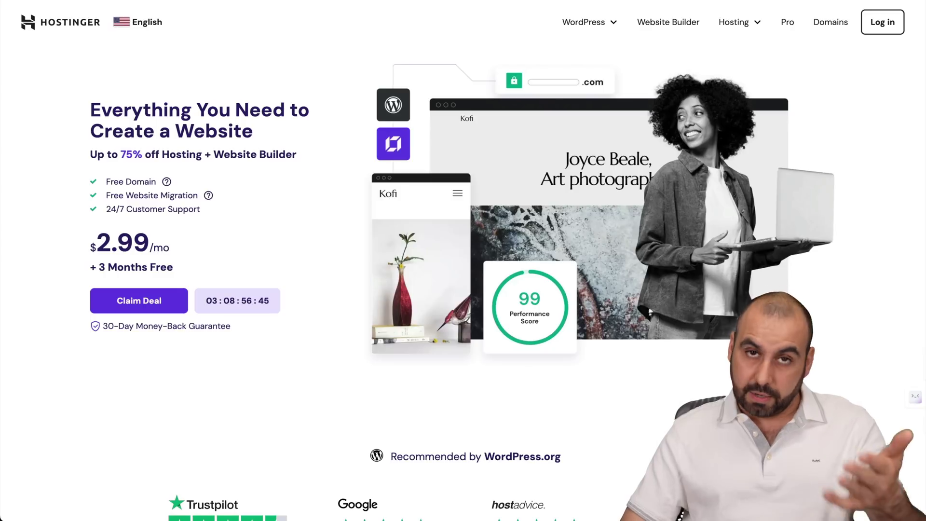
pyautogui.click(732, 23)
# - On Hostinger's VPS hosting page, compare KVM 1 with KVM 2 and choose KVM 2
pyautogui.click(704, 127)
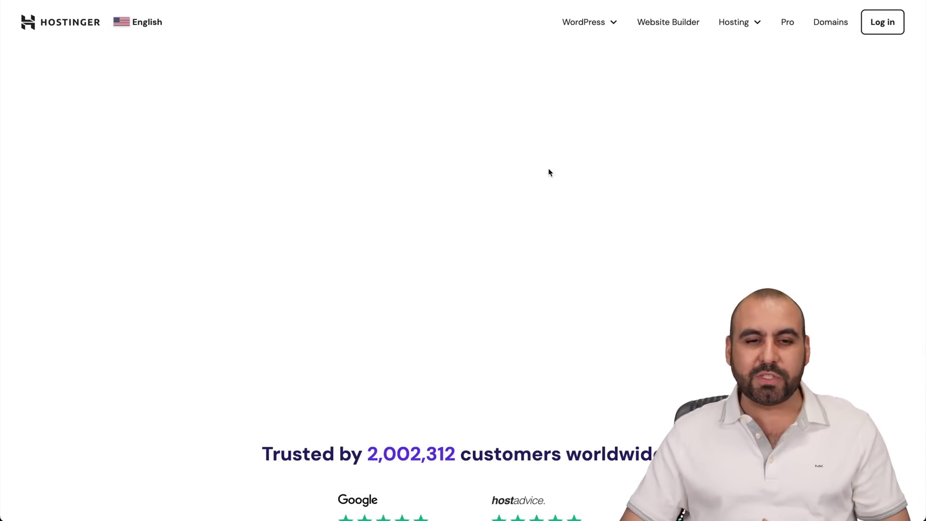
pyautogui.scroll(-10, 519, 325)
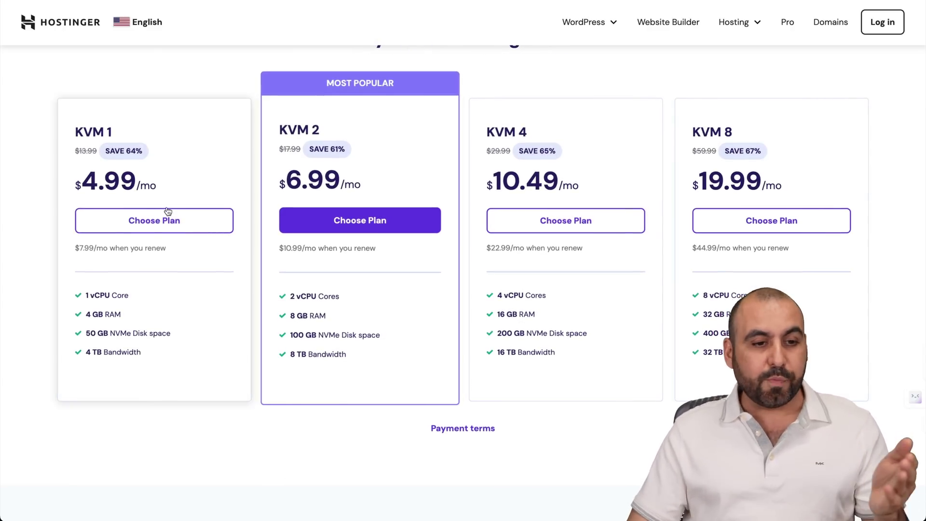
pyautogui.moveTo(76, 131); pyautogui.dragTo(126, 128)
pyautogui.click(123, 131)
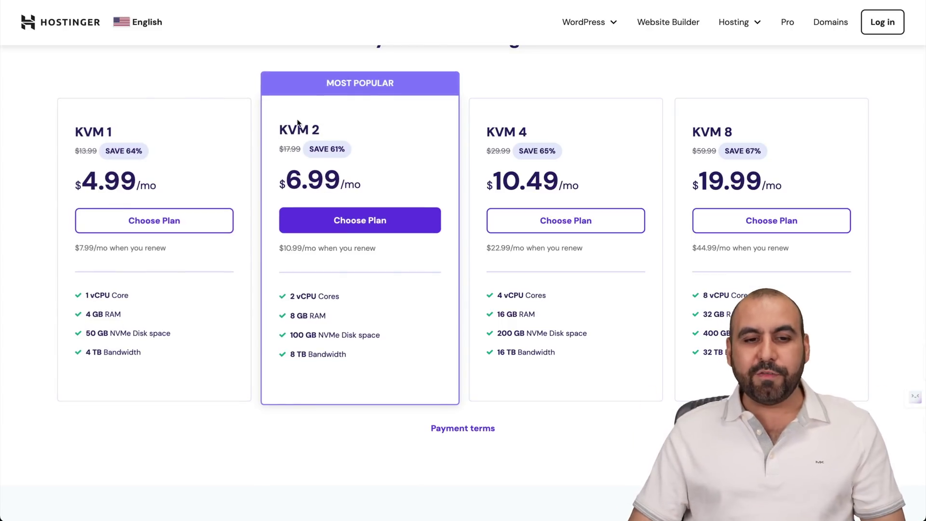
pyautogui.moveTo(278, 130); pyautogui.dragTo(337, 129)
pyautogui.click(355, 130)
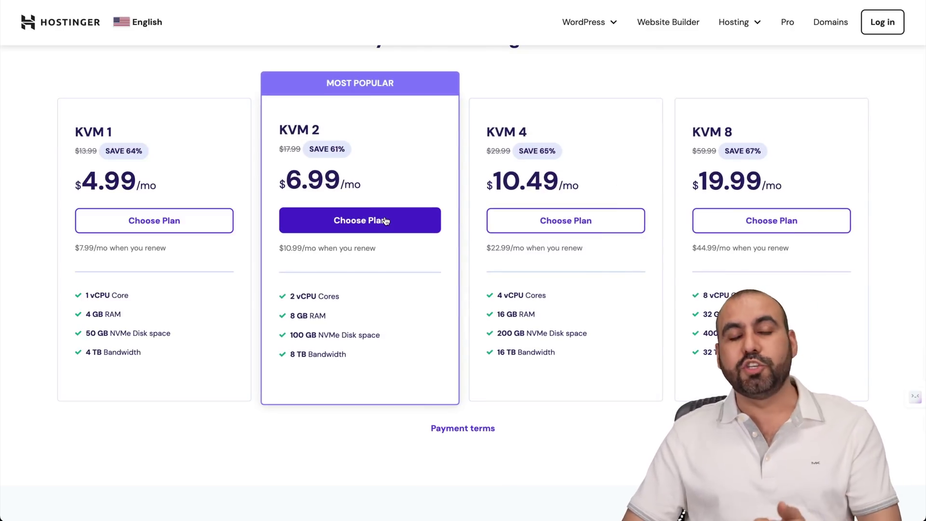
pyautogui.click(386, 221)
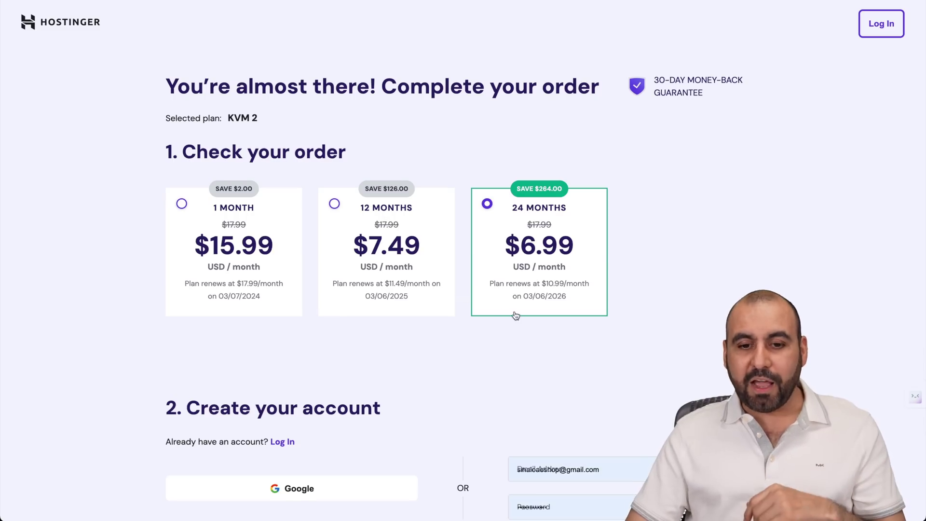
# - Apply coupon code SAASMASTER at checkout, lowering the KVM 2 total to $150.98
pyautogui.scroll(-1, 518, 316)
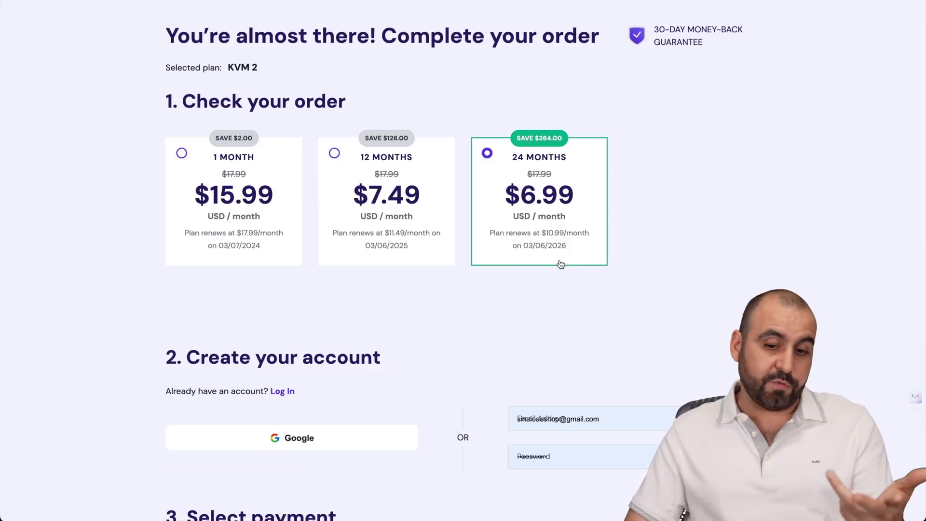
pyautogui.scroll(-10, 559, 264)
pyautogui.click(437, 309)
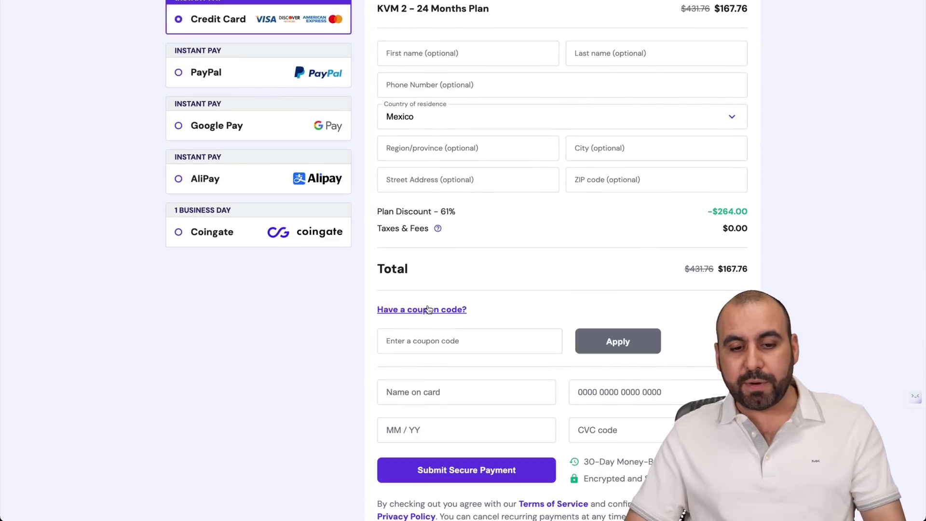
pyautogui.click(435, 340)
pyautogui.write('SAASMASTER')
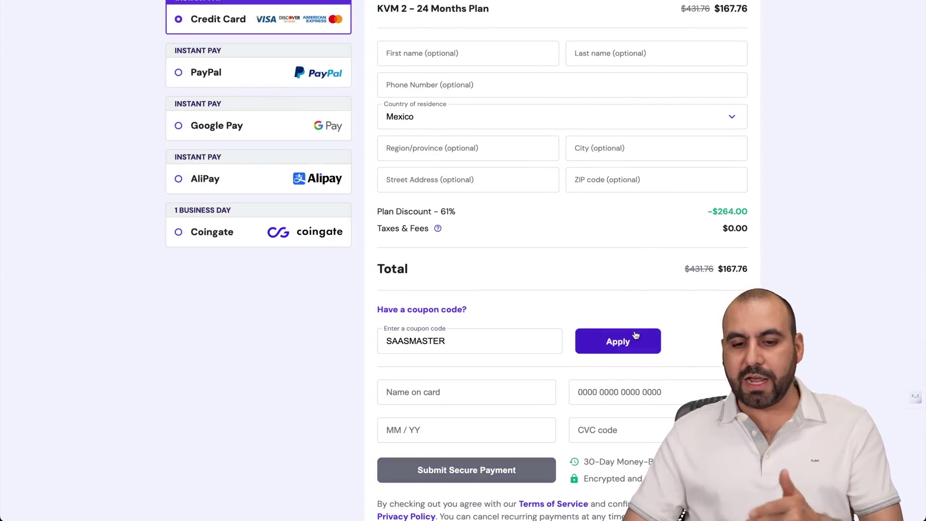
pyautogui.click(633, 336)
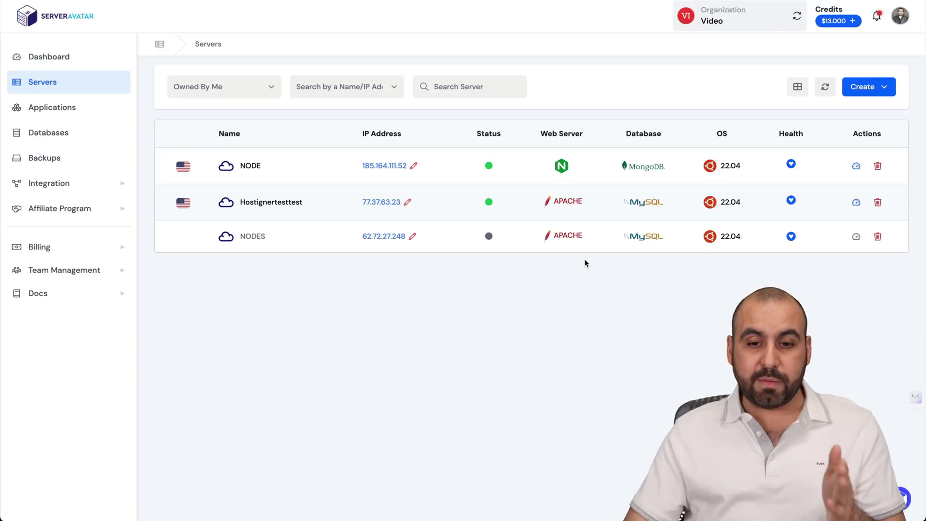
pyautogui.click(859, 91)
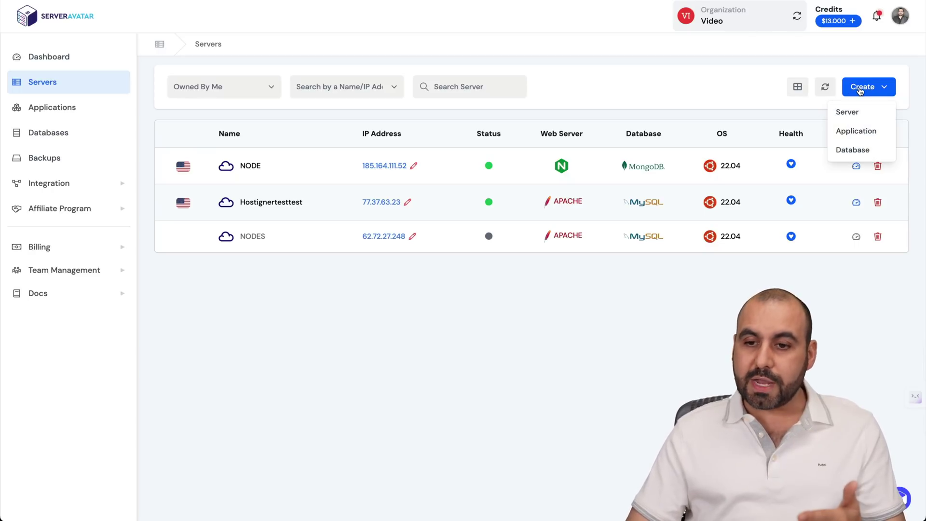
pyautogui.click(857, 110)
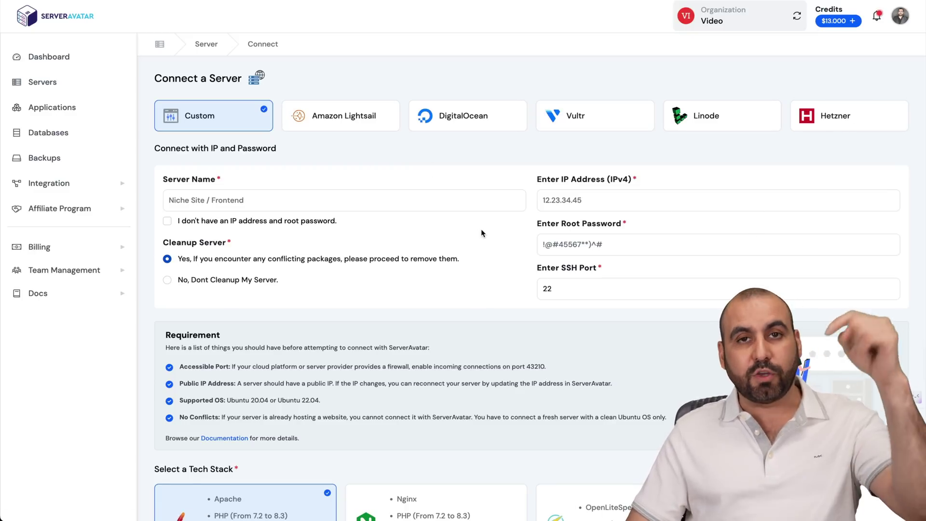
pyautogui.scroll(-5, 482, 233)
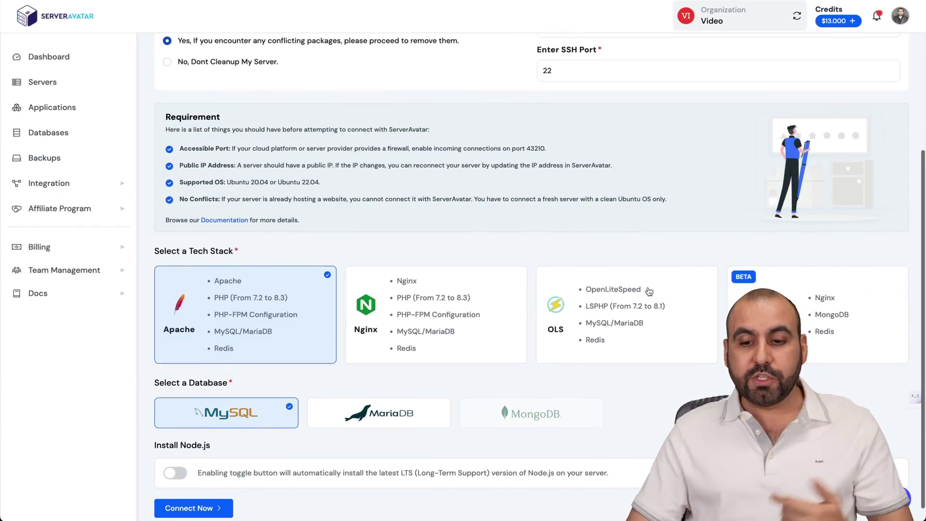
pyautogui.click(772, 308)
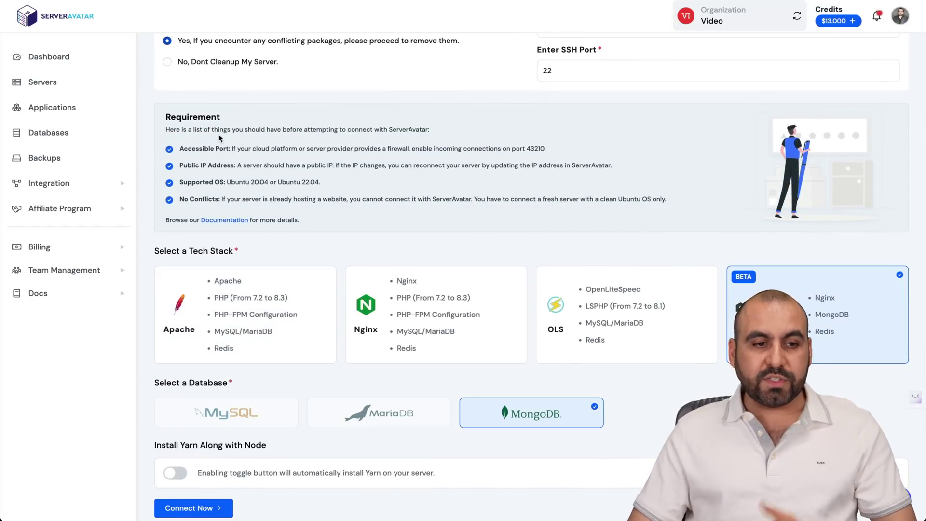
pyautogui.click(43, 82)
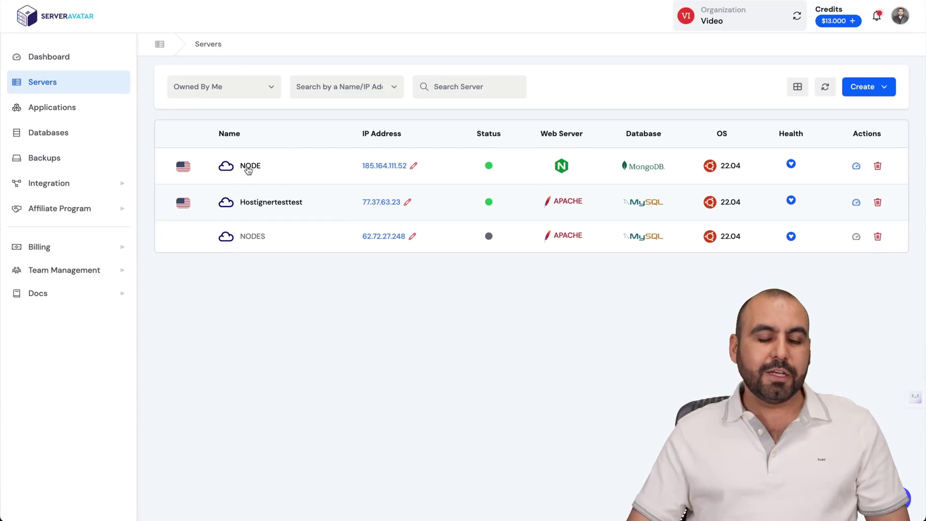
pyautogui.click(249, 167)
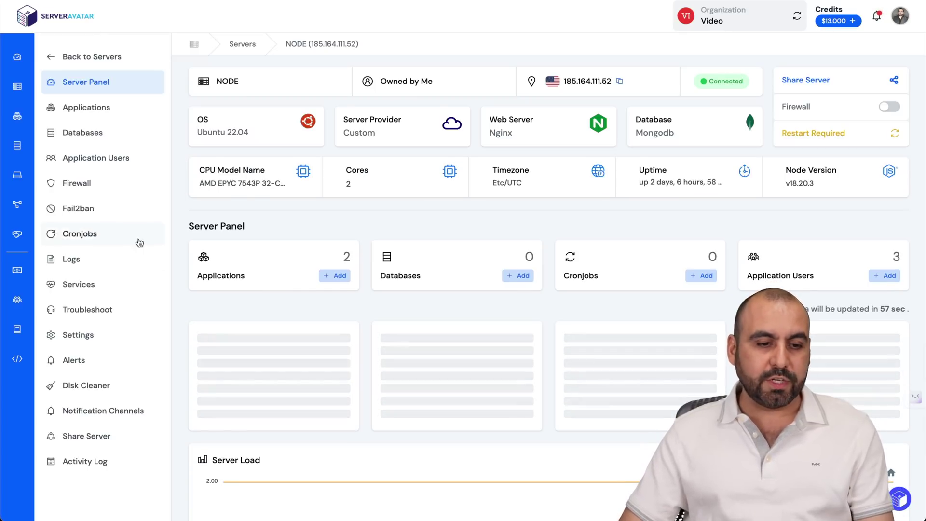
# - Open the NODE server's Settings and scroll down to the Install Node Red heading
pyautogui.click(90, 340)
pyautogui.scroll(-4, 315, 347)
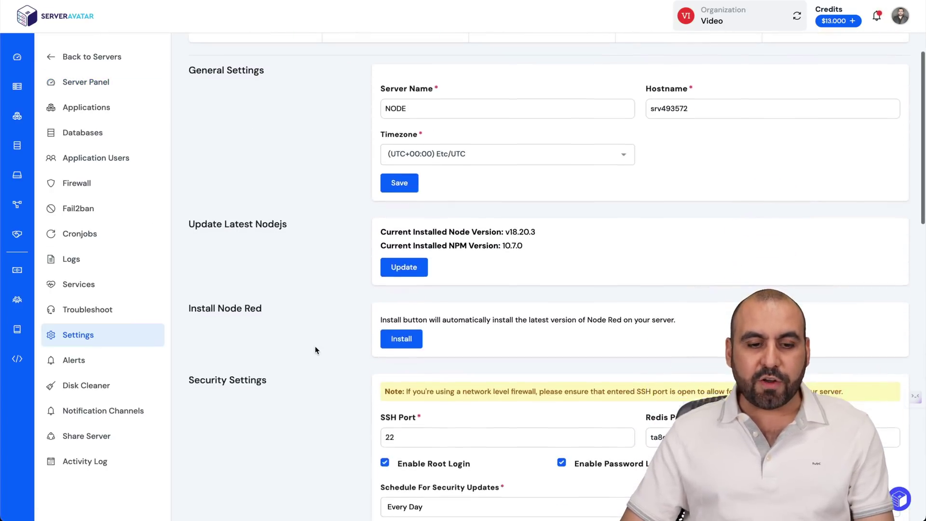
pyautogui.moveTo(189, 284); pyautogui.dragTo(286, 288)
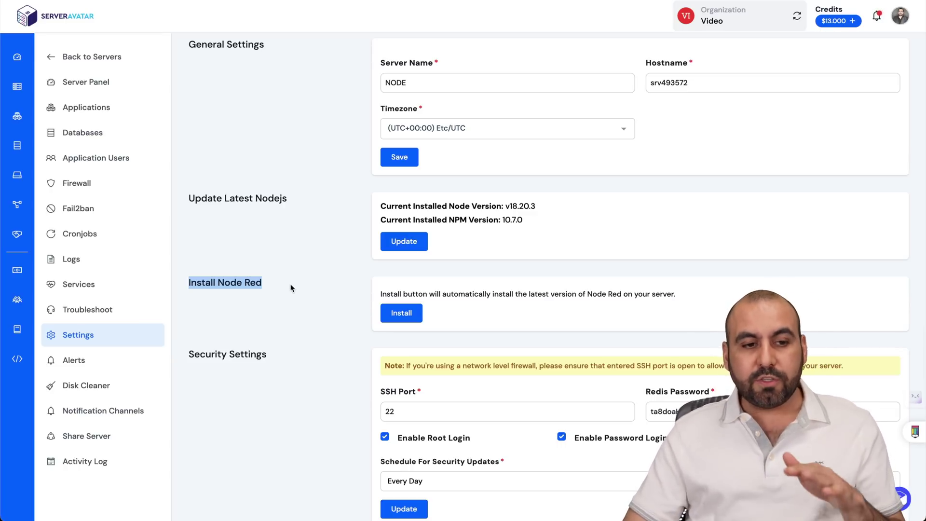
# - Create a new application on the NODE server, name it n8ntesttest, and select the Primary Domain field
pyautogui.click(98, 106)
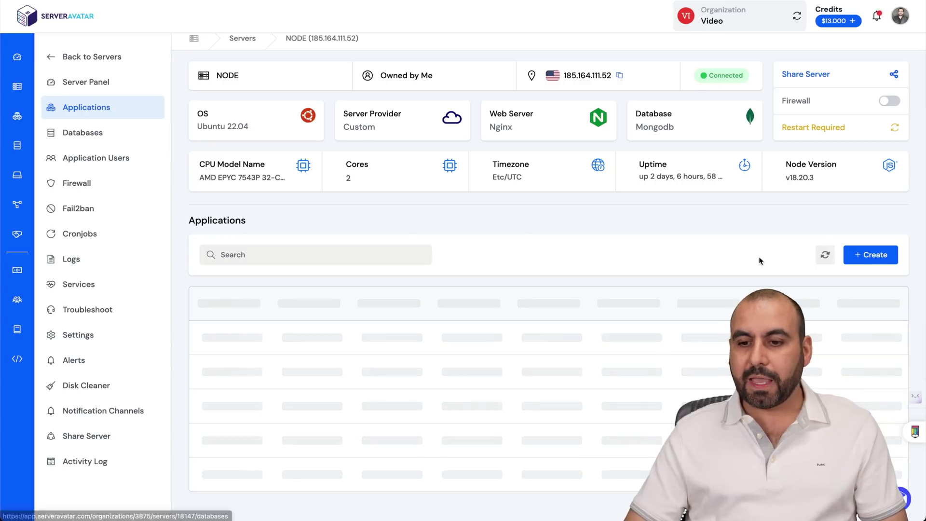
pyautogui.click(866, 256)
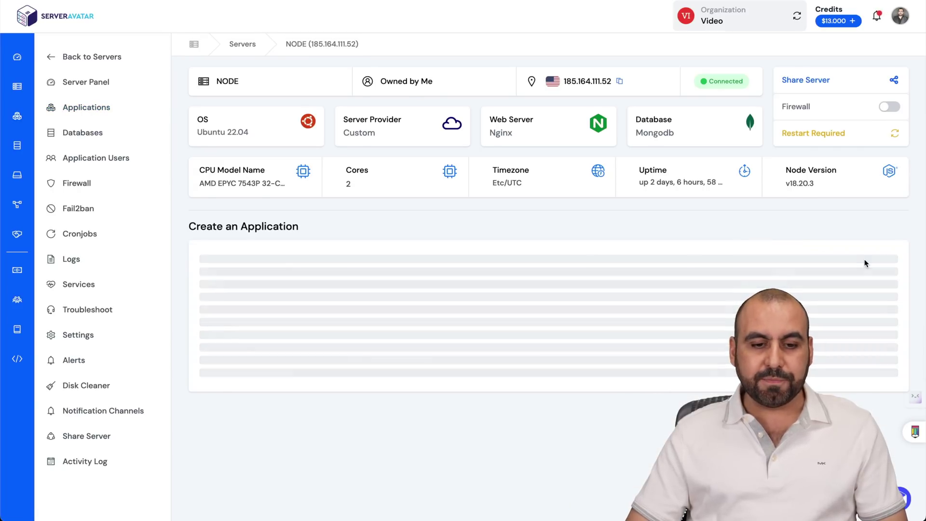
pyautogui.scroll(-2, 504, 357)
pyautogui.click(328, 196)
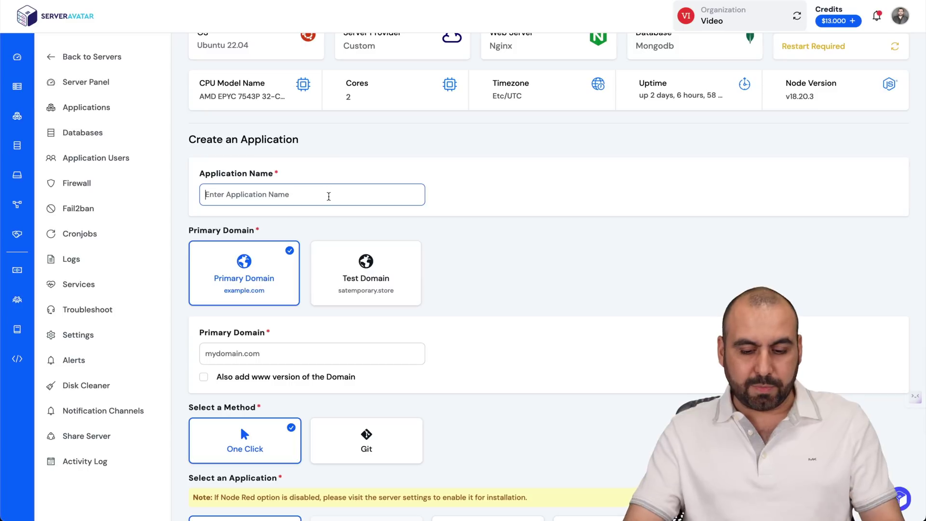
pyautogui.write('n8ntesttest')
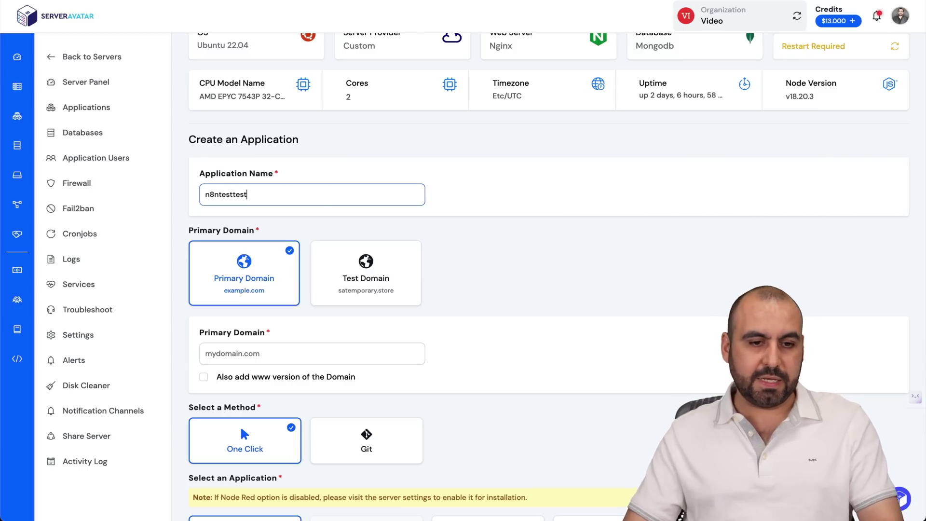
pyautogui.scroll(-3, 368, 193)
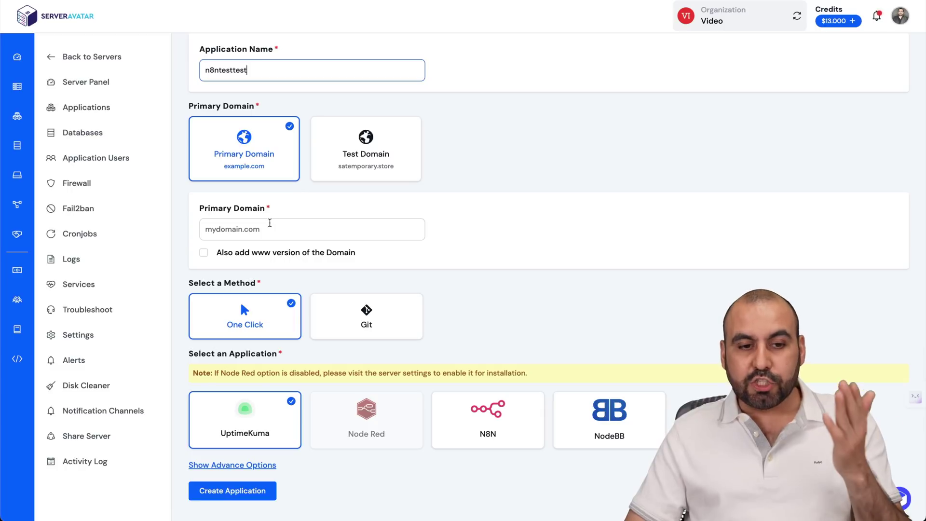
pyautogui.click(269, 223)
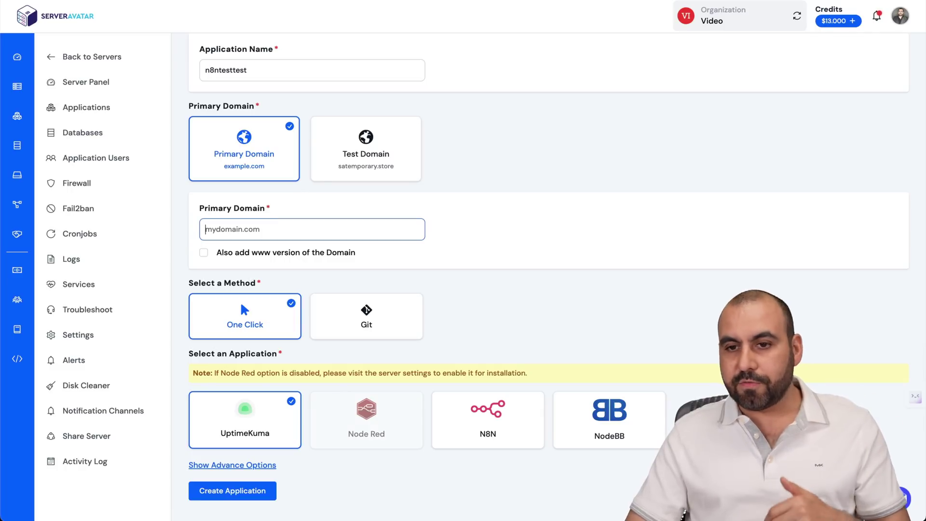
pyautogui.click(820, 1)
# - Add an A record named n8n in Cloudflare, pasting server IP 185.164.111.52, and keep it Proxied
pyautogui.click(849, 229)
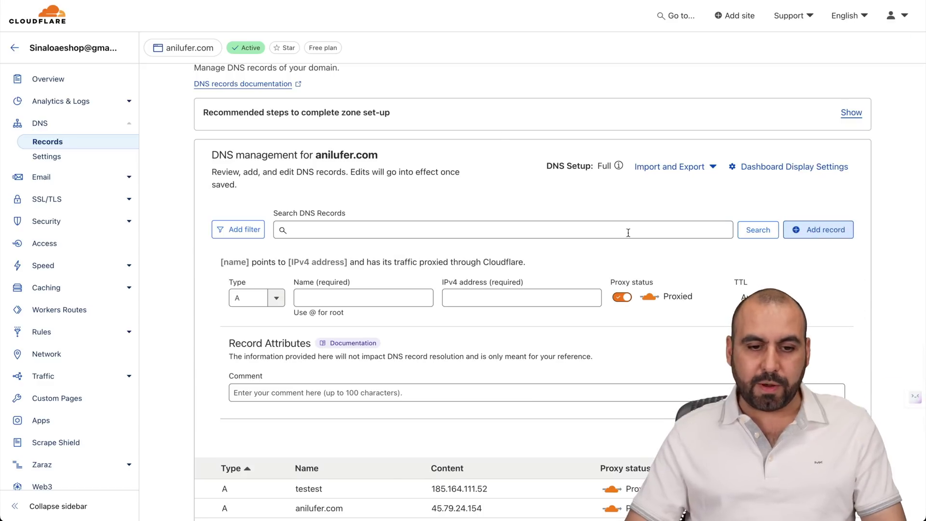
pyautogui.click(404, 300)
pyautogui.write('n8ntesttest')
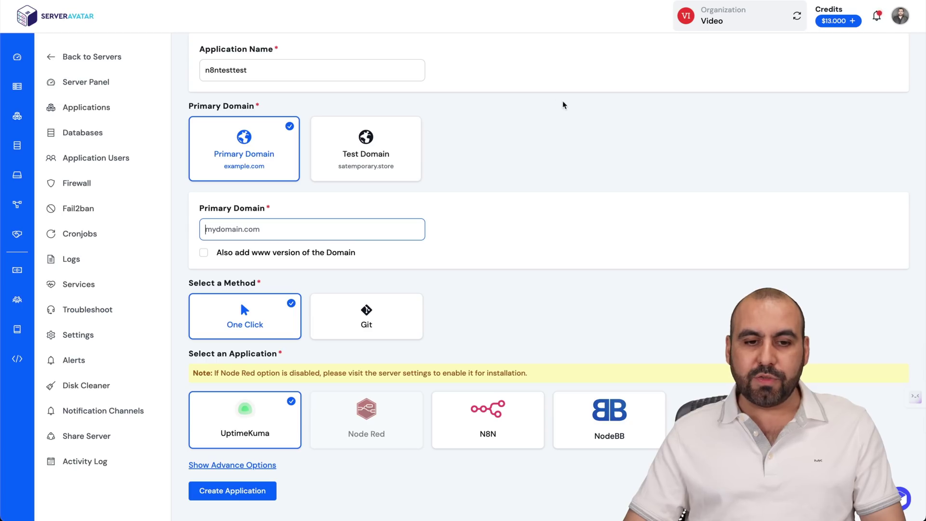
pyautogui.scroll(5, 550, 97)
pyautogui.click(621, 82)
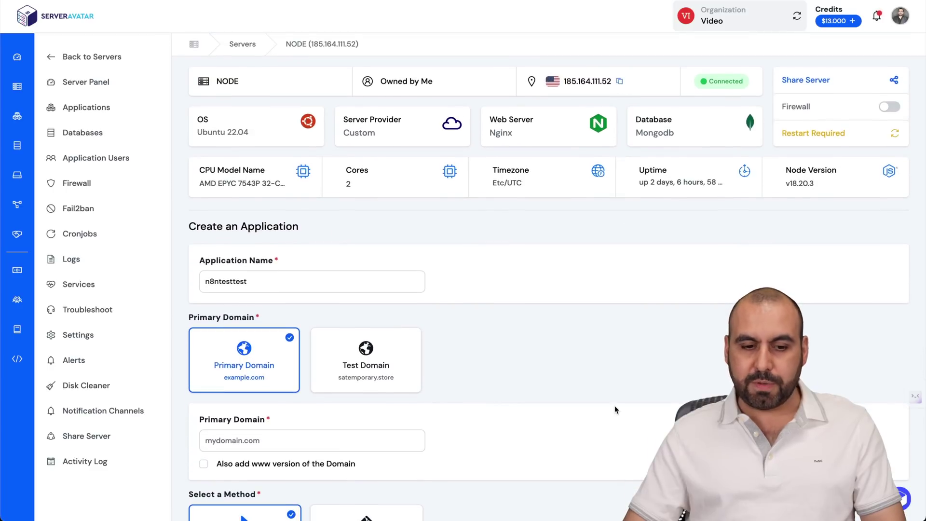
pyautogui.scroll(-4, 615, 405)
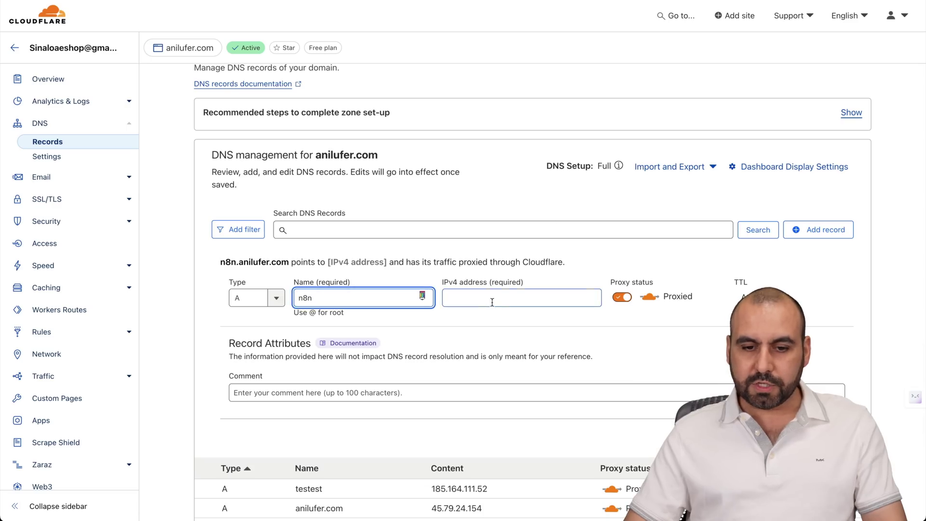
pyautogui.click(492, 302)
pyautogui.hotkey('ctrl', 'v')
pyautogui.press('Return')
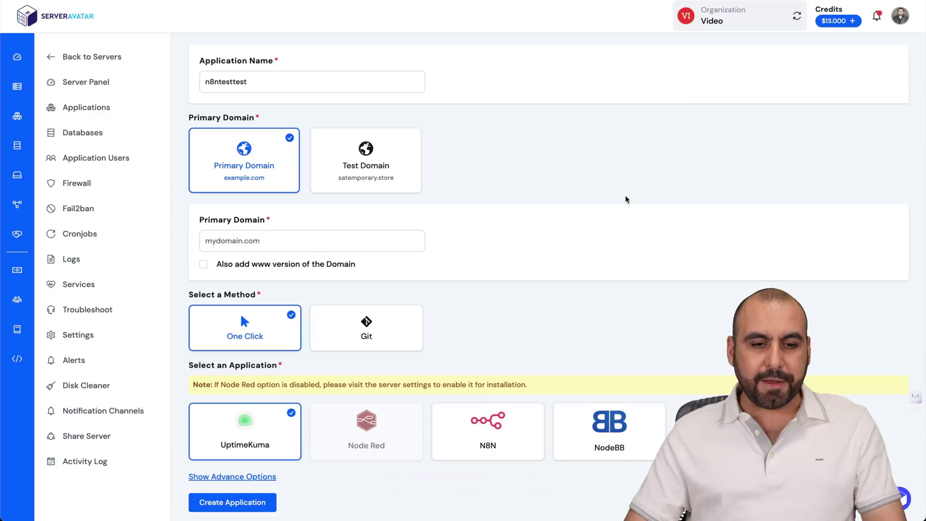
# - Enter n8n.anilufer.com as primary domain, pick the N8N one-click app, and create the application
pyautogui.scroll(-1, 625, 195)
pyautogui.click(371, 235)
pyautogui.write('n')
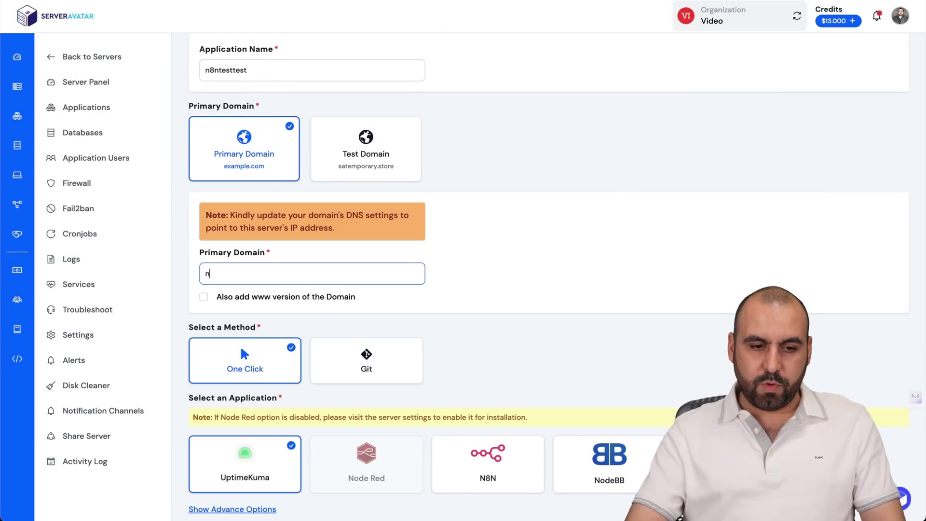
pyautogui.write('8n.anilufer.com')
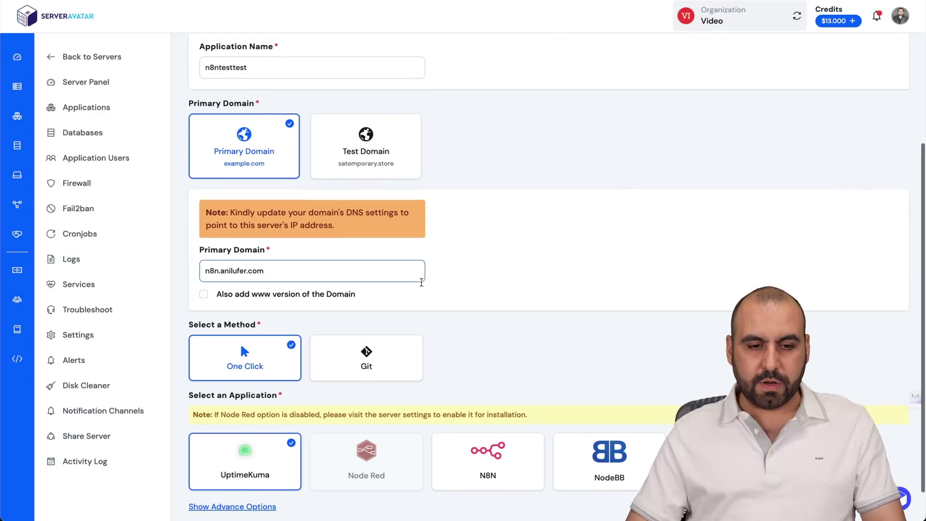
pyautogui.scroll(-1, 231, 308)
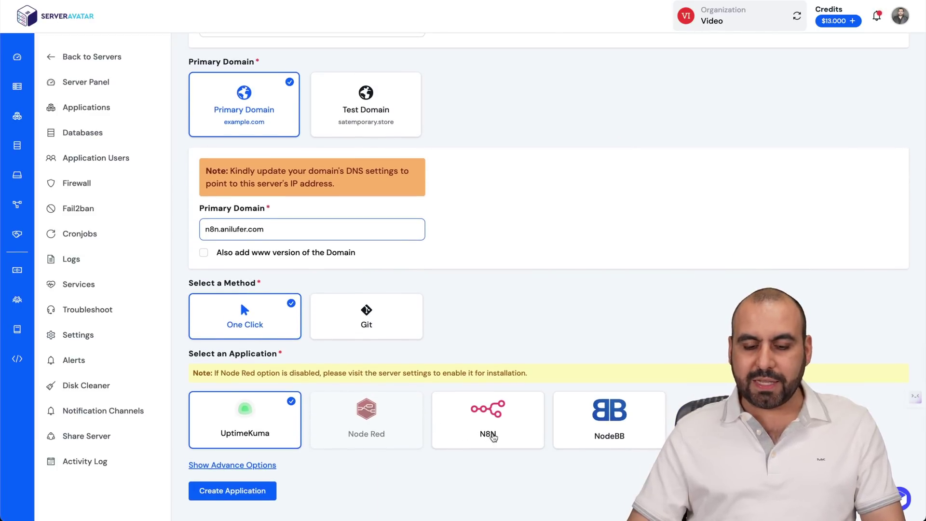
pyautogui.click(493, 438)
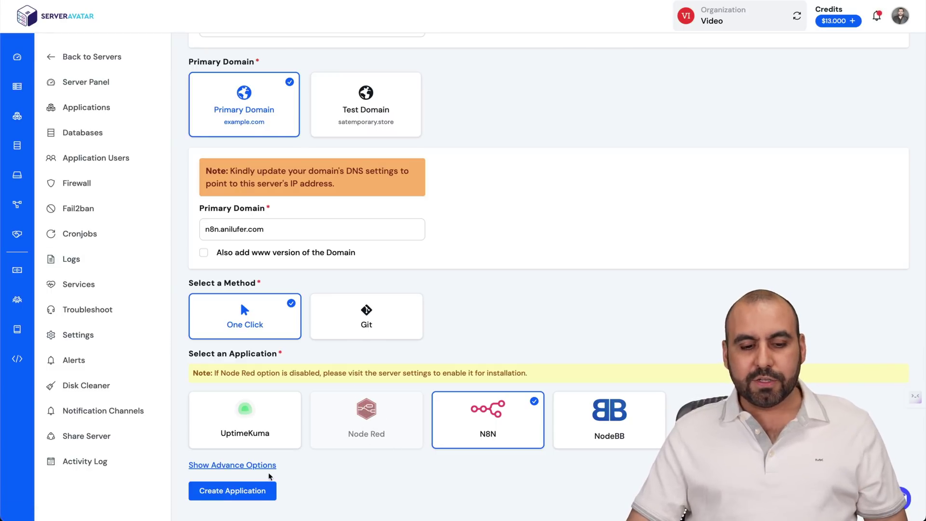
pyautogui.click(231, 490)
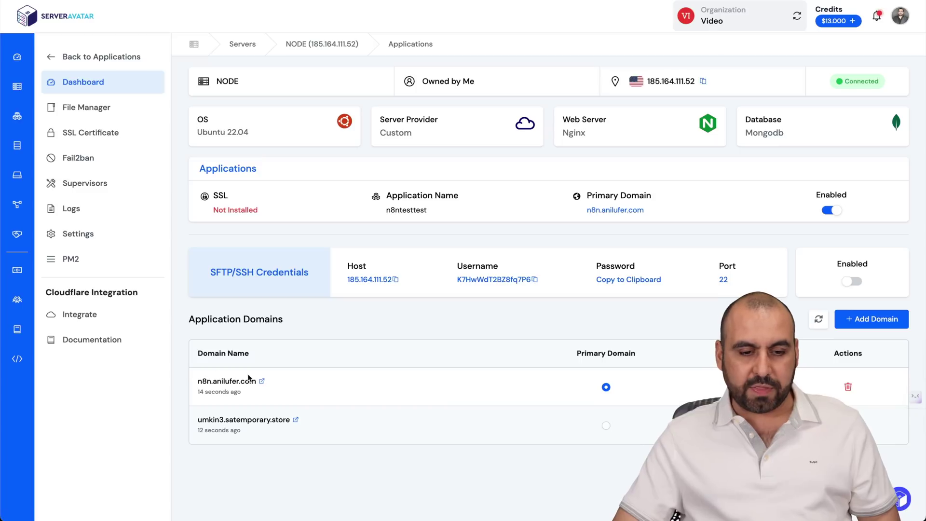
# - Select the n8n.anilufer.com domain text and open a private Incognito window
pyautogui.moveTo(199, 381); pyautogui.dragTo(260, 382)
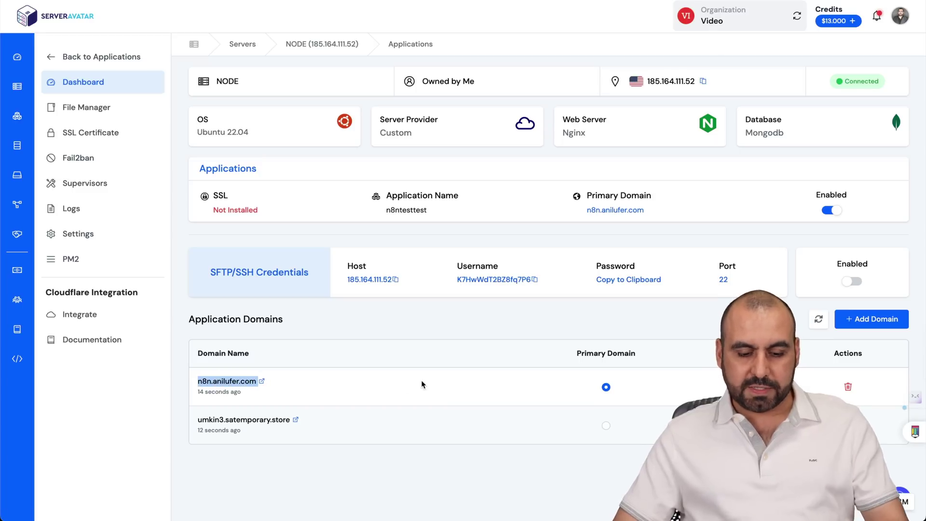
pyautogui.press('super+shift+n')
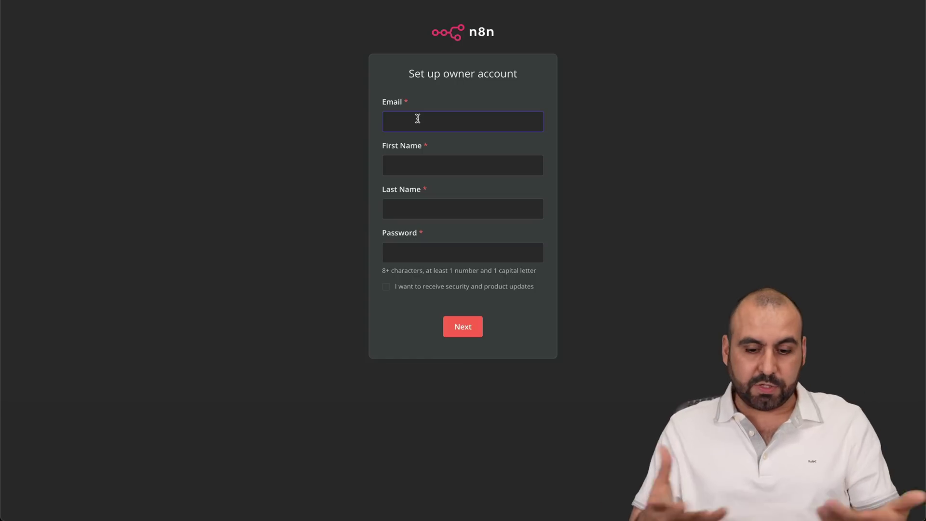
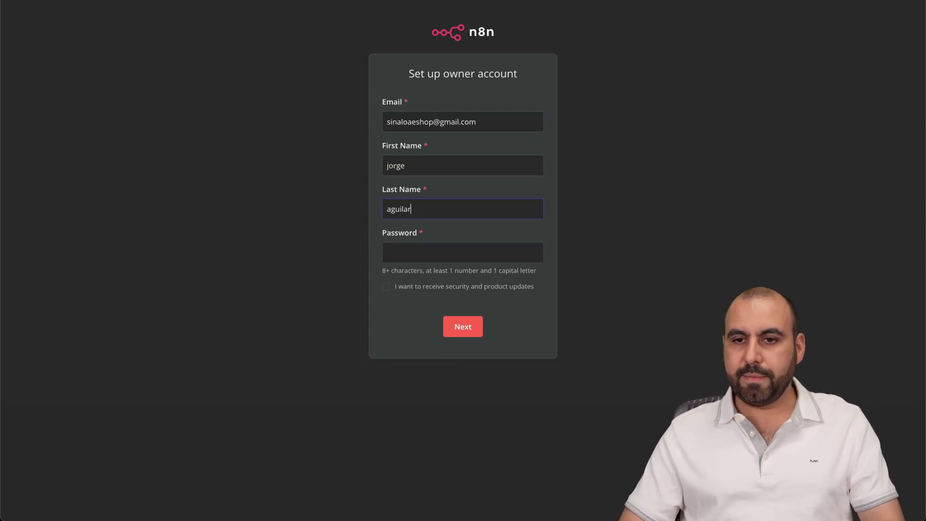
# - Enter the owner's e-mail and name, paste a Bitwarden-generated password, and submit the setup
pyautogui.press('Escape')
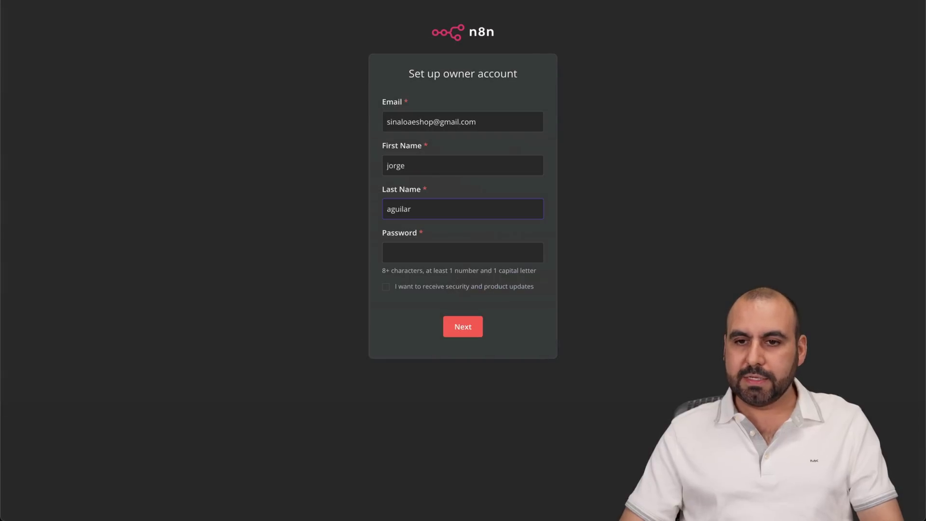
pyautogui.hotkey('ctrl', 'shift', 'y')
pyautogui.click(642, 290)
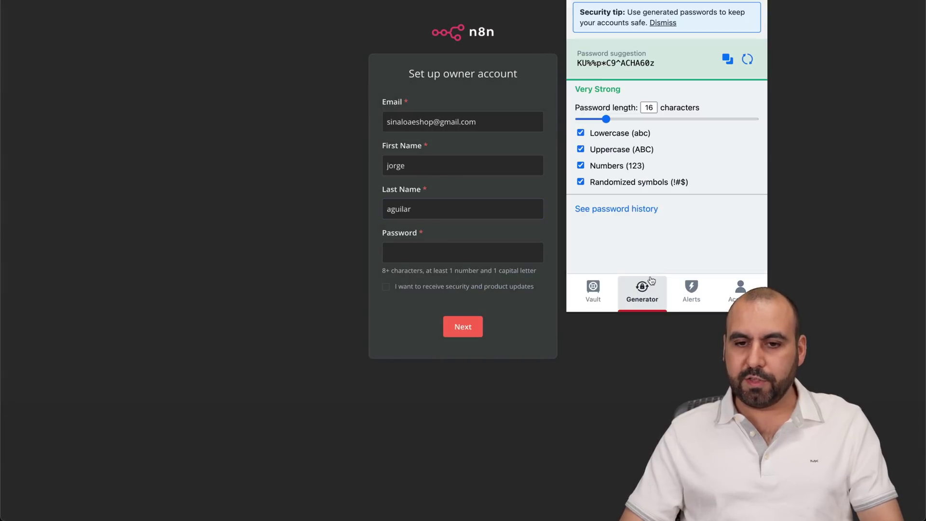
pyautogui.click(728, 59)
pyautogui.click(429, 254)
pyautogui.press('super+v')
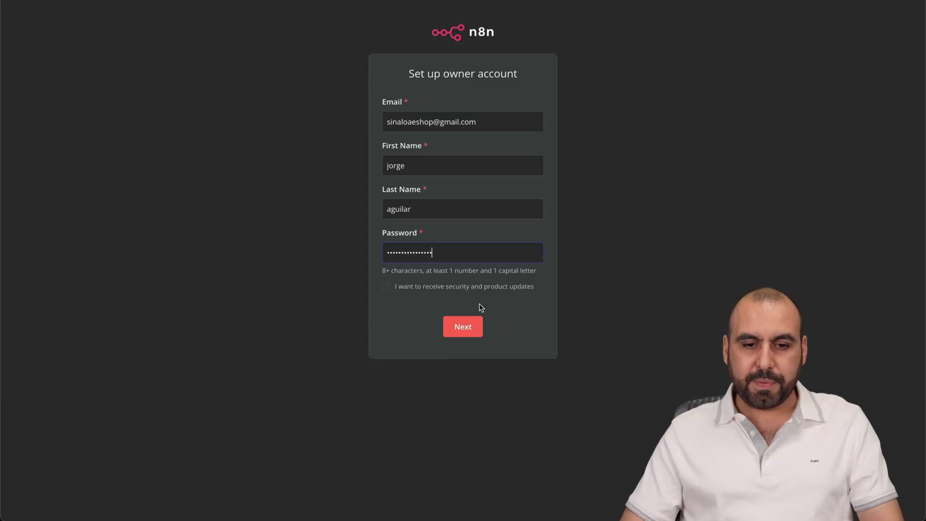
pyautogui.click(481, 325)
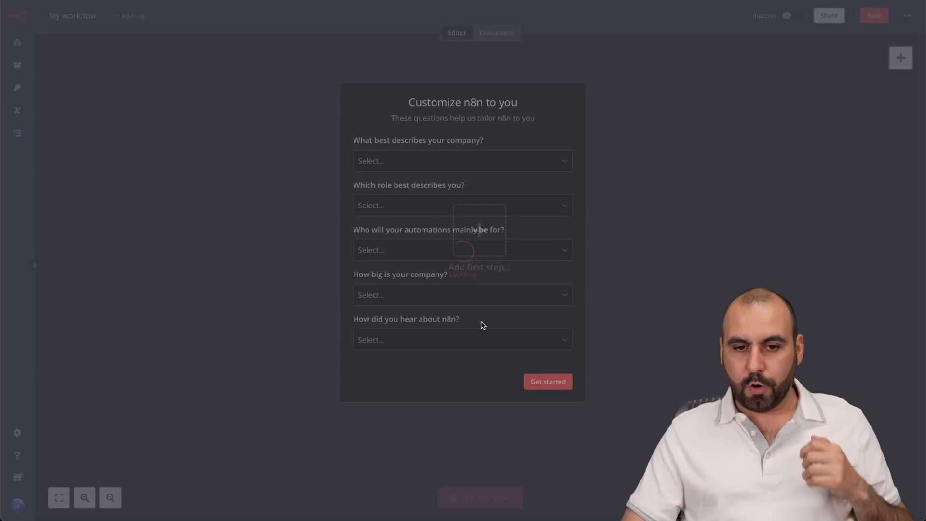
# - Skip the questionnaire and build a scratch workflow with an On webhook call trigger
pyautogui.click(560, 390)
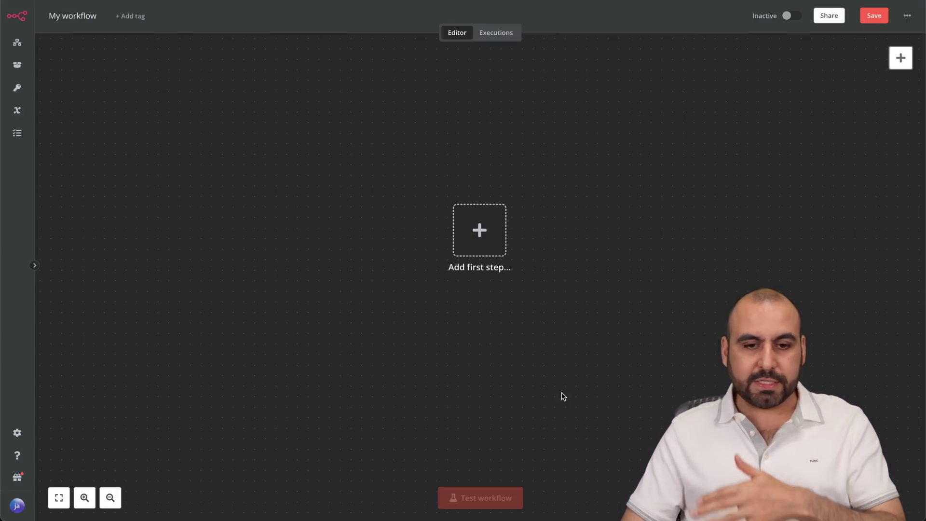
pyautogui.click(17, 50)
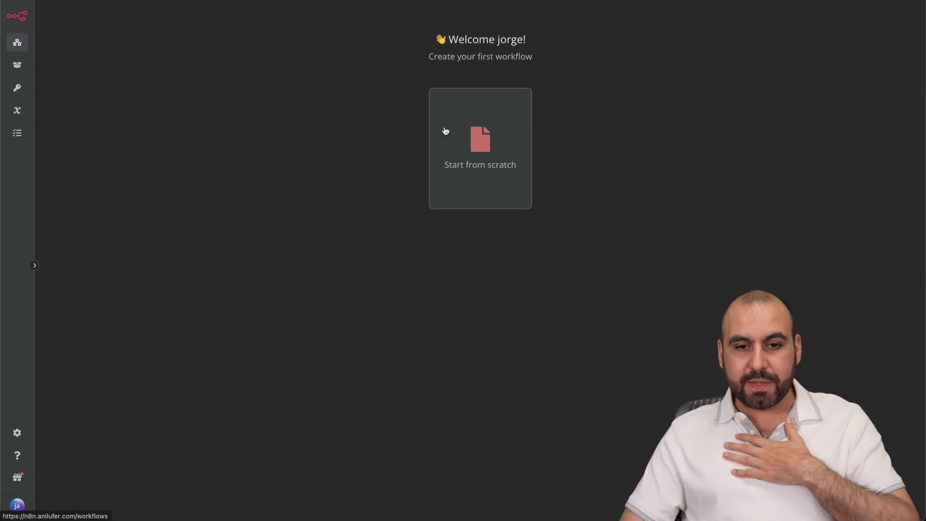
pyautogui.click(461, 130)
pyautogui.click(482, 241)
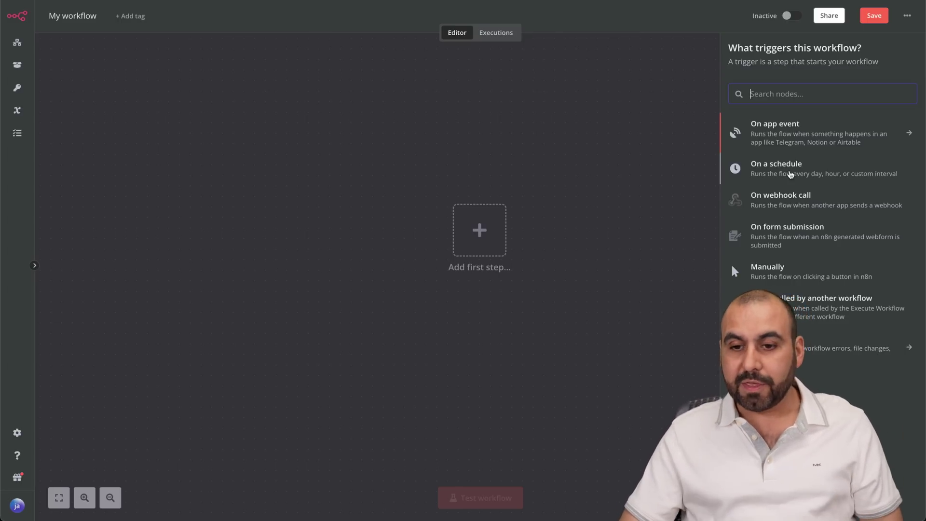
pyautogui.click(785, 206)
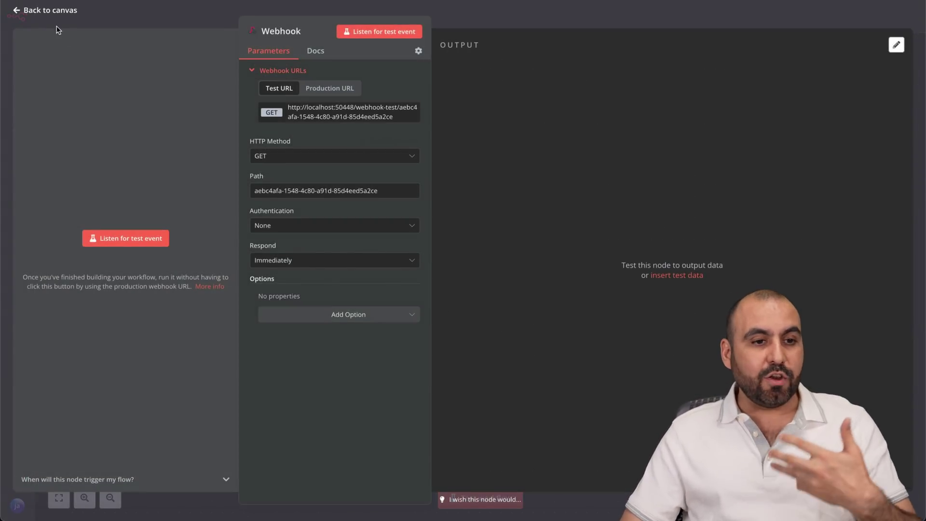
pyautogui.click(12, 10)
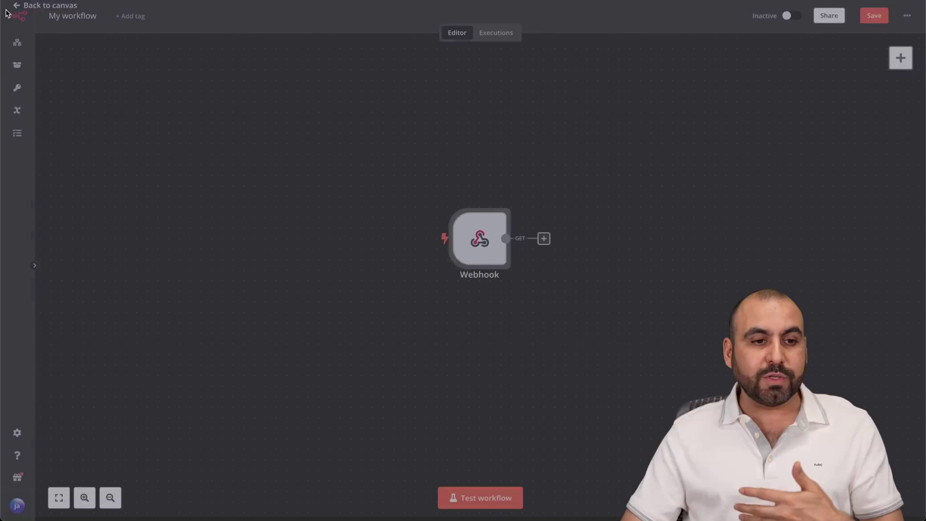
pyautogui.click(544, 238)
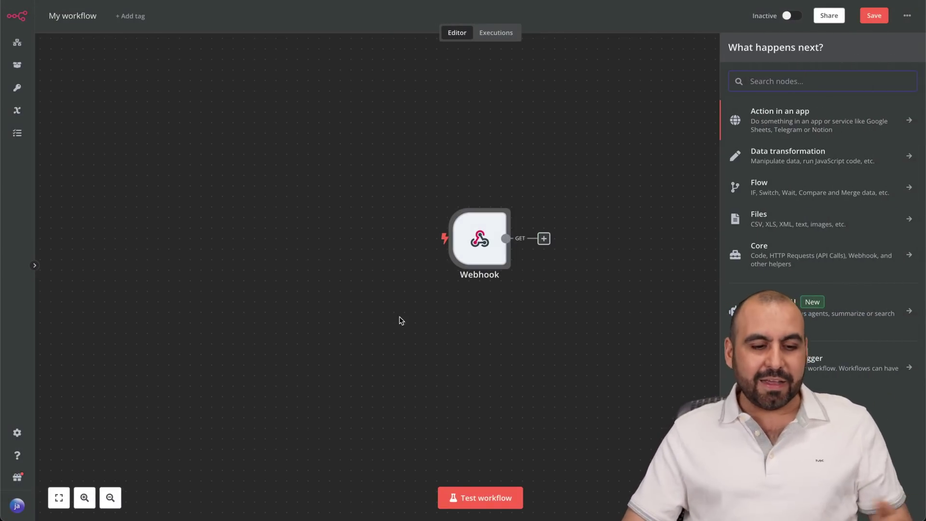
pyautogui.click(209, 383)
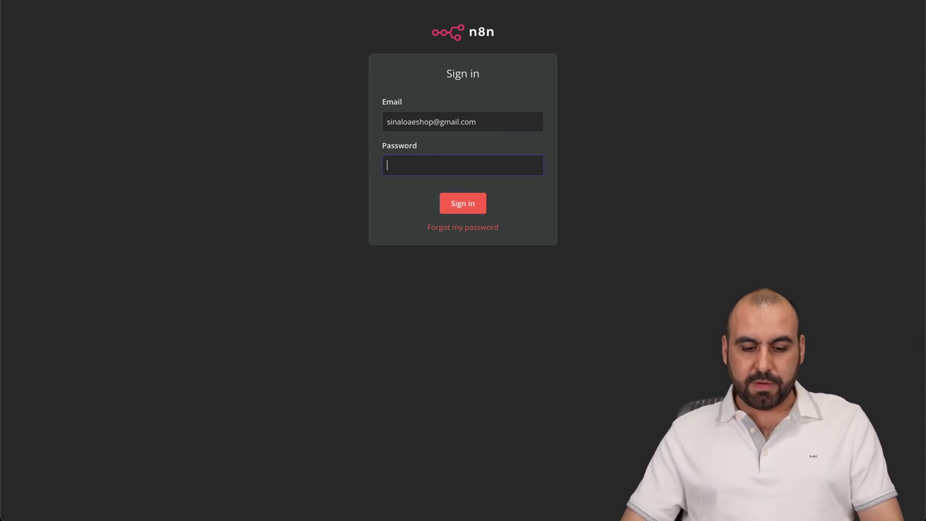
# - Sign back into n8n with the owner's autofilled email and password
pyautogui.press('super+v')
pyautogui.click(456, 204)
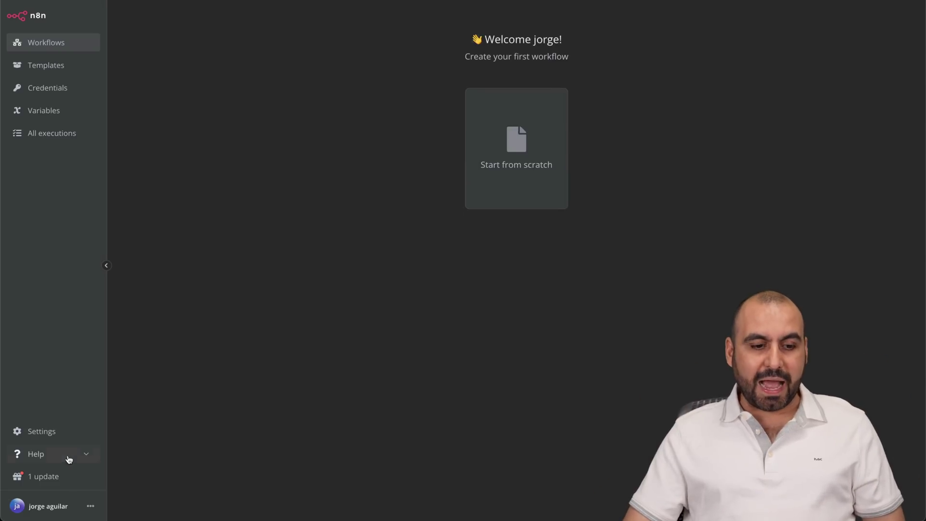
pyautogui.click(89, 506)
# - Choose Settings from the owner's account menu at bottom-left
pyautogui.click(102, 466)
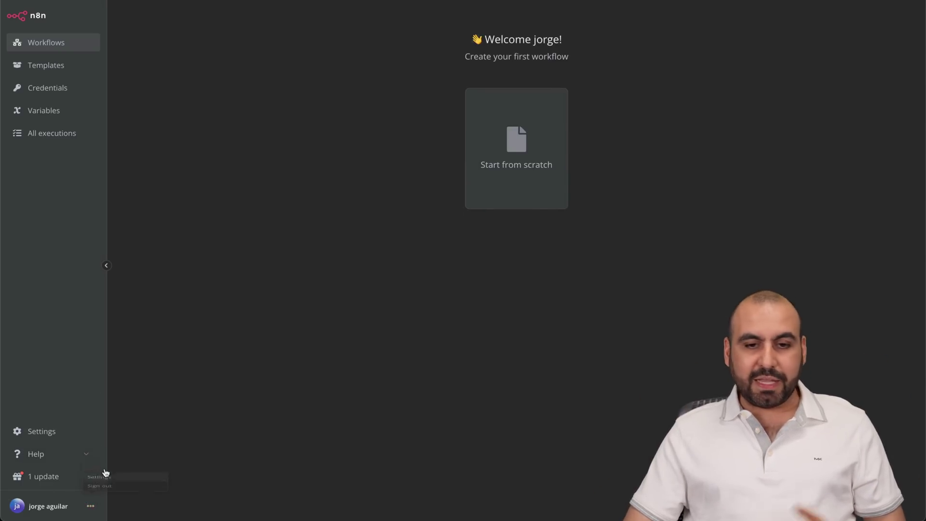